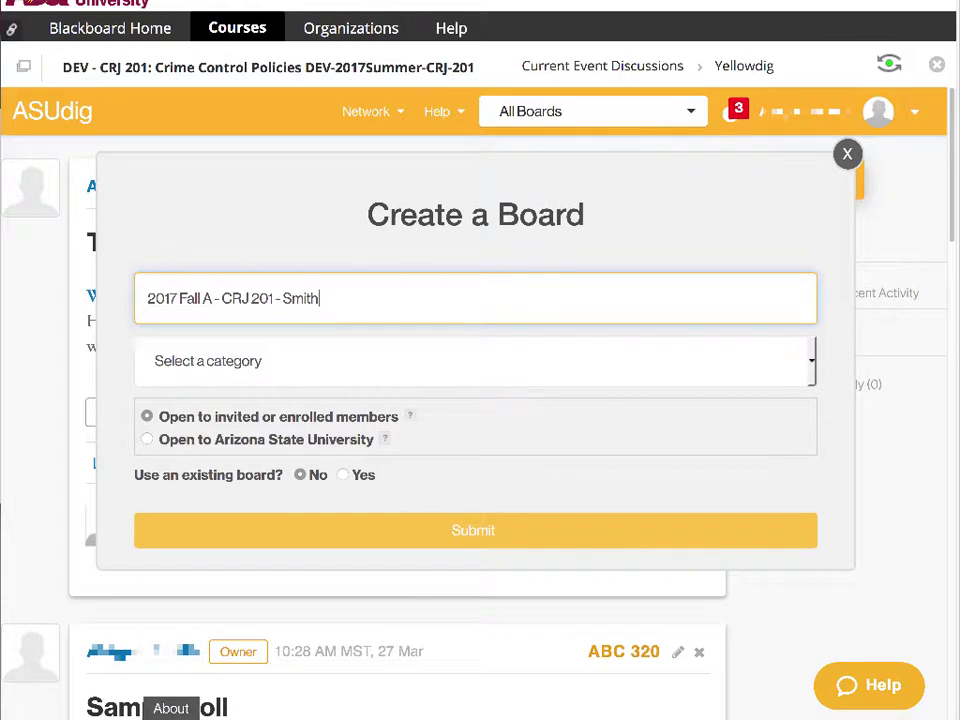
Set the new board's category to Economic & Public Policy and create it as open to invited or enrolled members
left_click(237, 366)
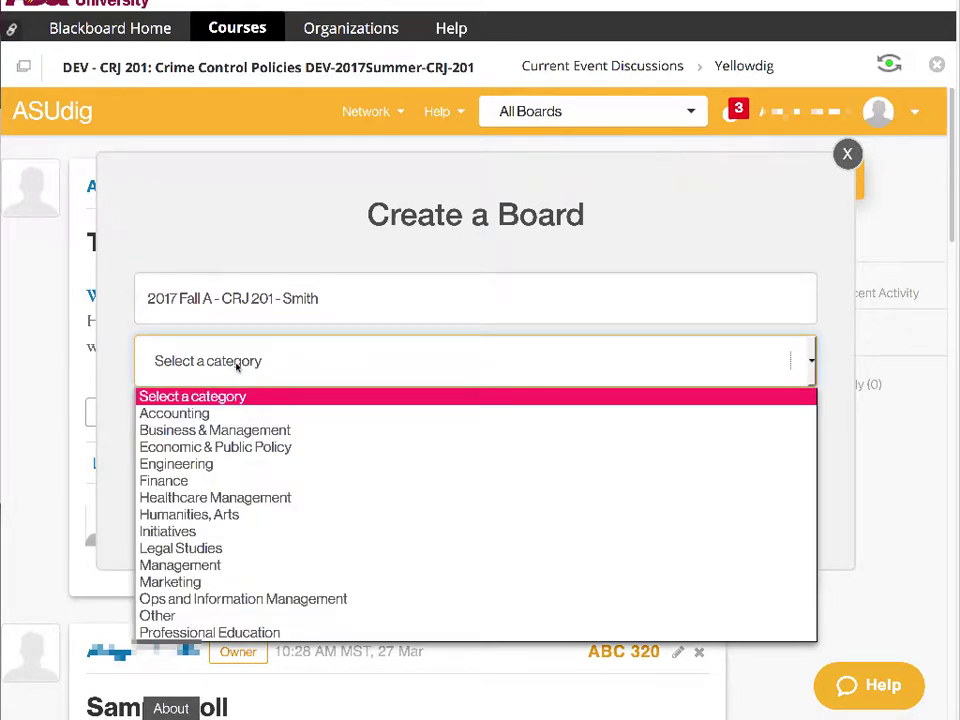
left_click(235, 451)
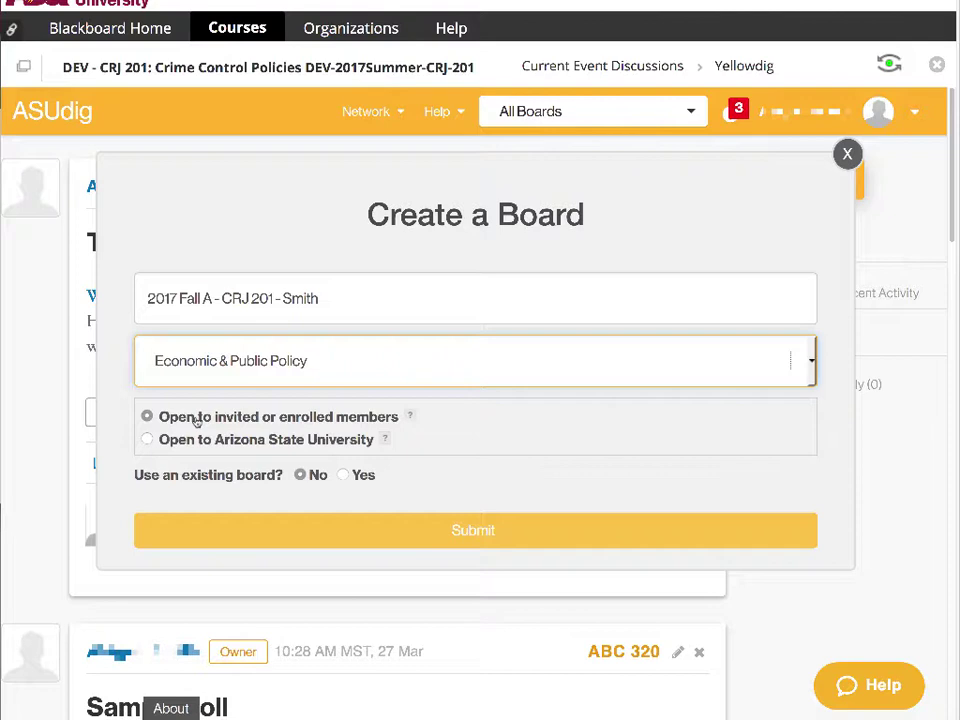
left_click(442, 535)
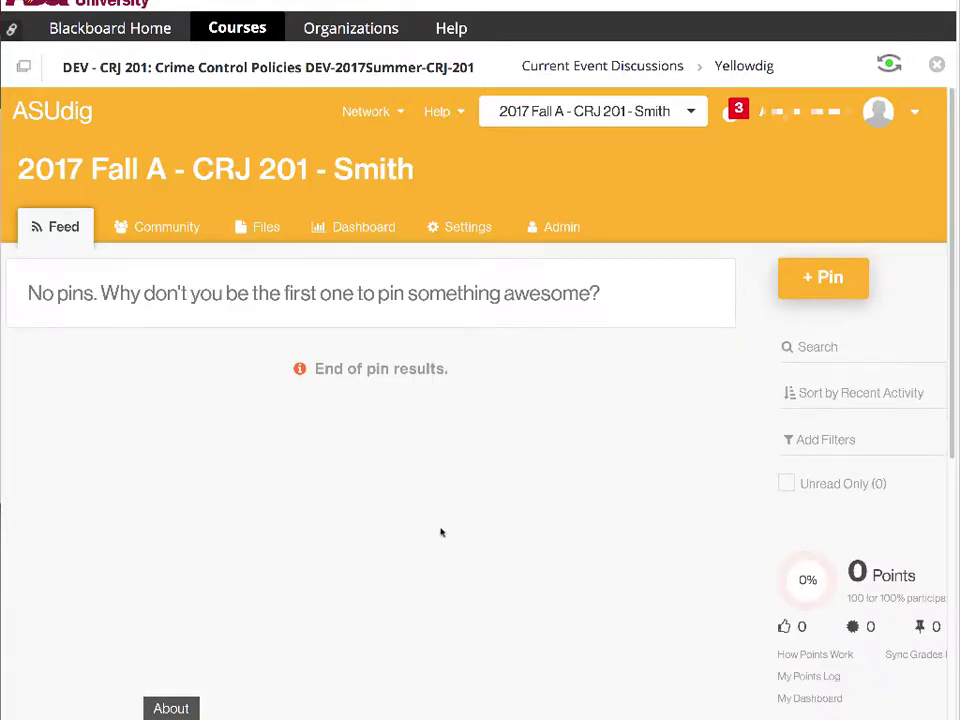
In the board's points settings, make a new Pin with a minimum of 300 words earn 6 points
left_click(470, 229)
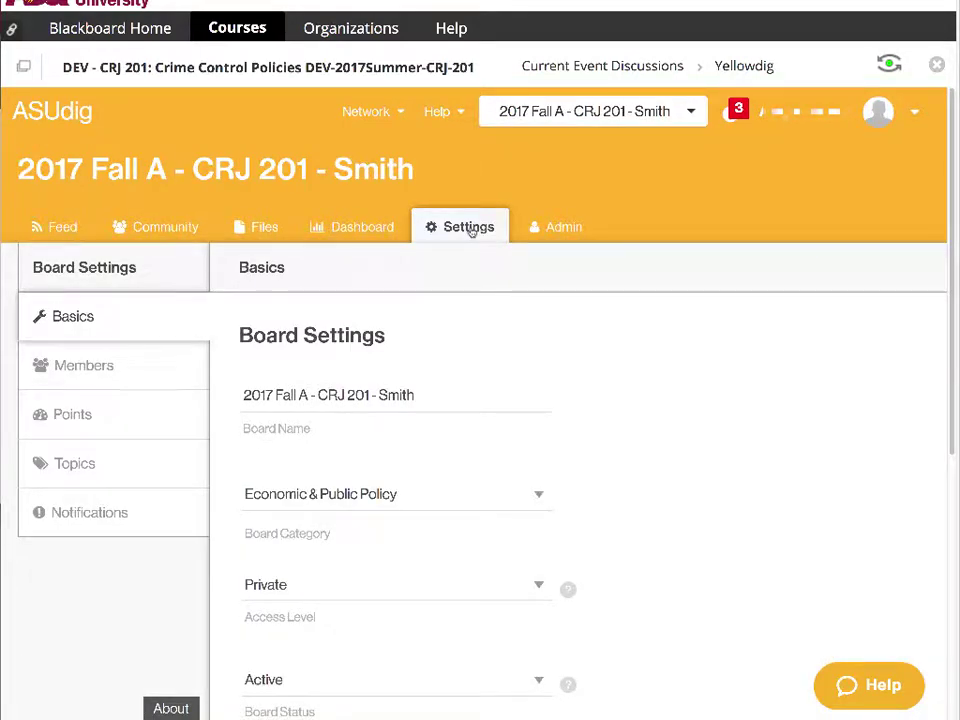
scroll(493, 345, "down", 5)
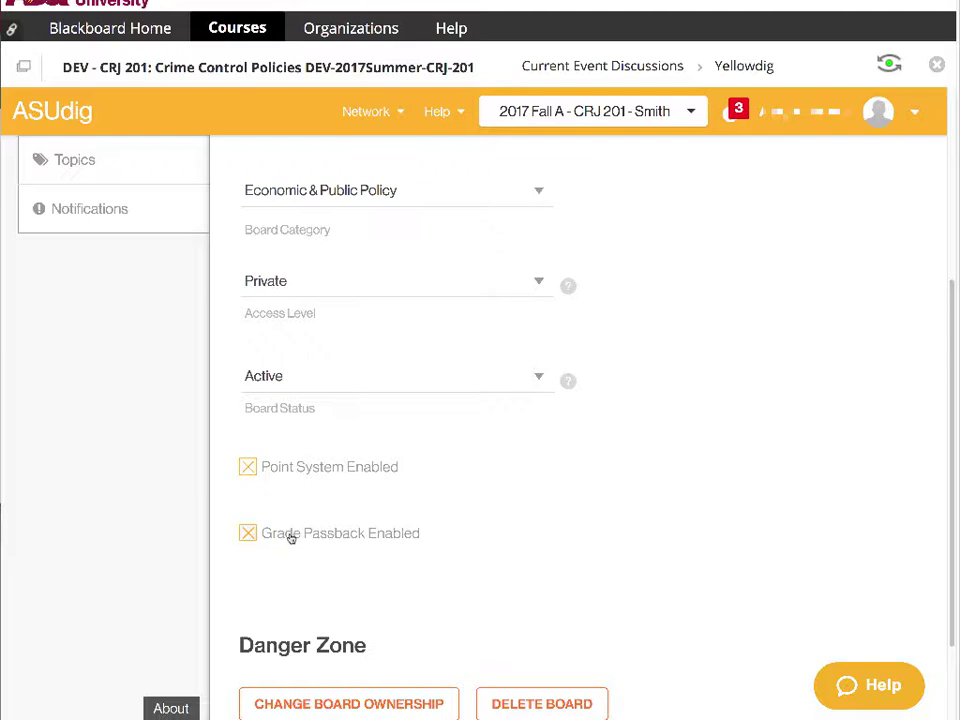
scroll(291, 538, "up", 4)
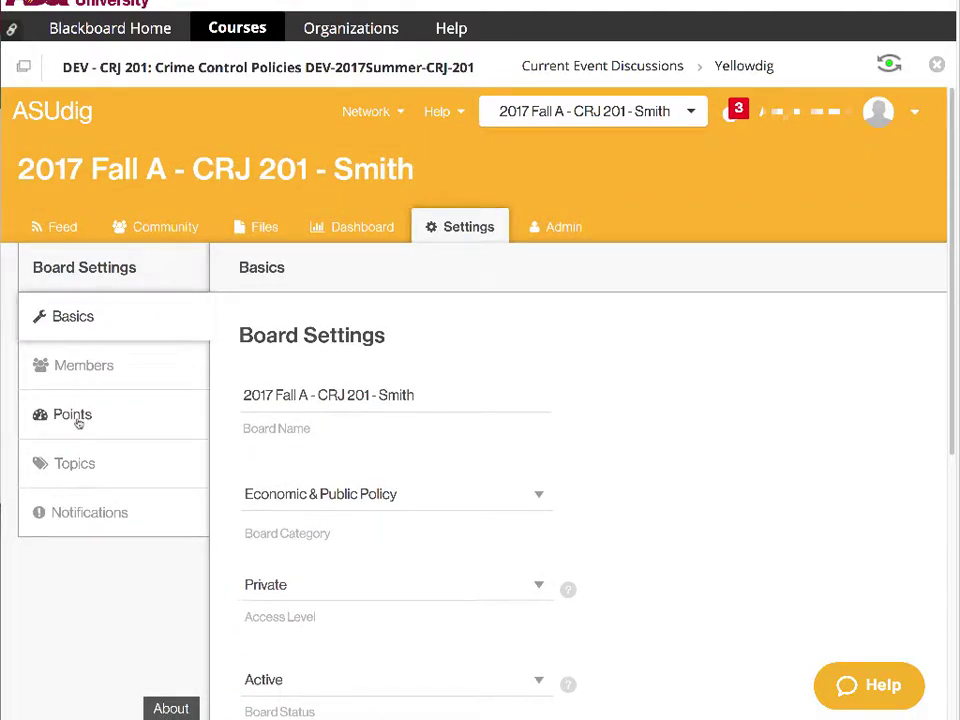
left_click(78, 421)
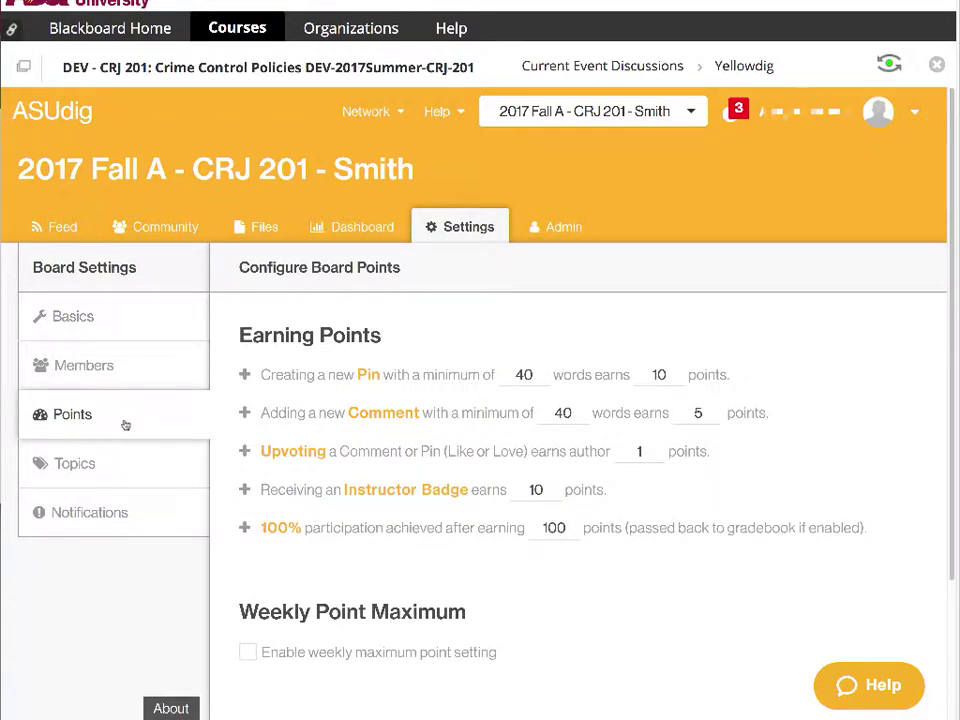
double_click(514, 375)
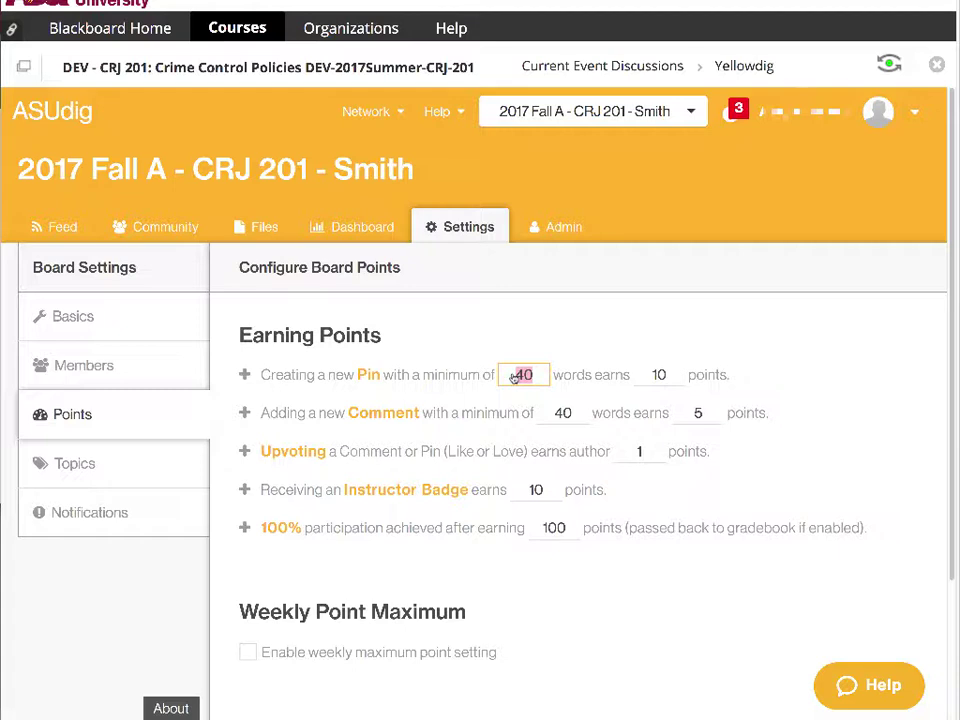
type("300")
key("Tab")
type("6")
key("Tab")
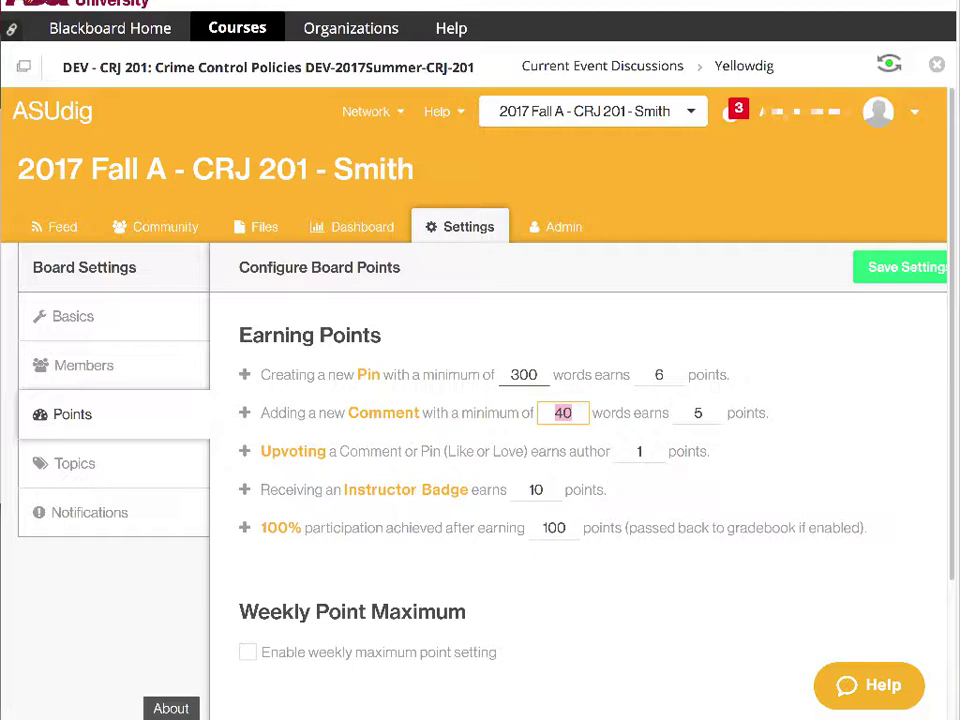
Make a new Comment with a minimum of 150 words earn 6 points
type("150")
key("Tab")
type("6")
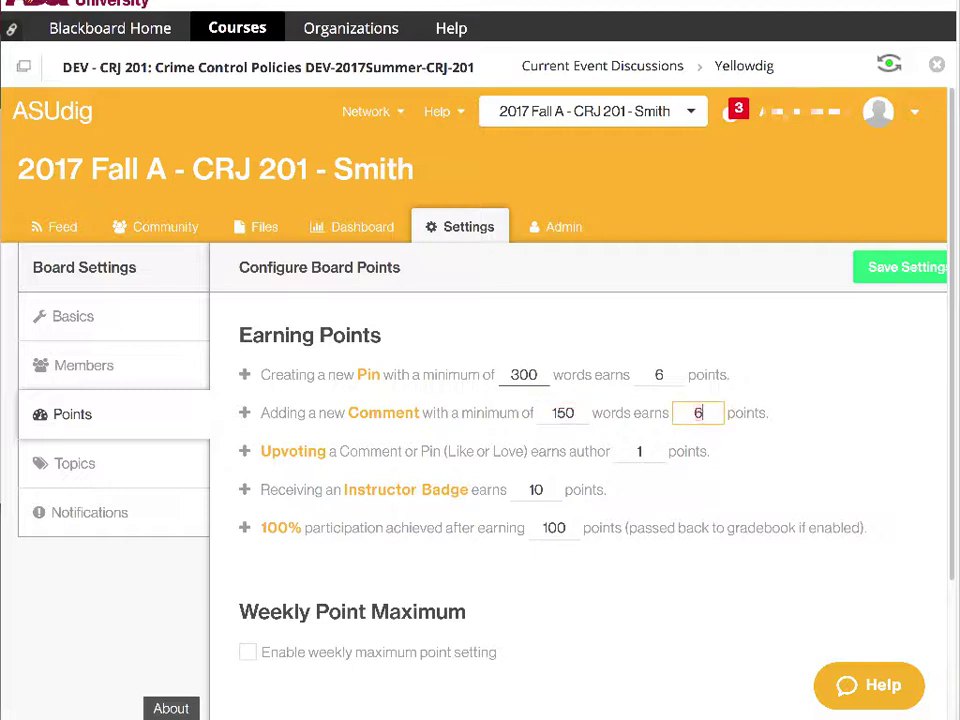
Set Upvoting to earn the author 0 points and receiving an Instructor Badge to earn 4 points
key("Tab")
type("0")
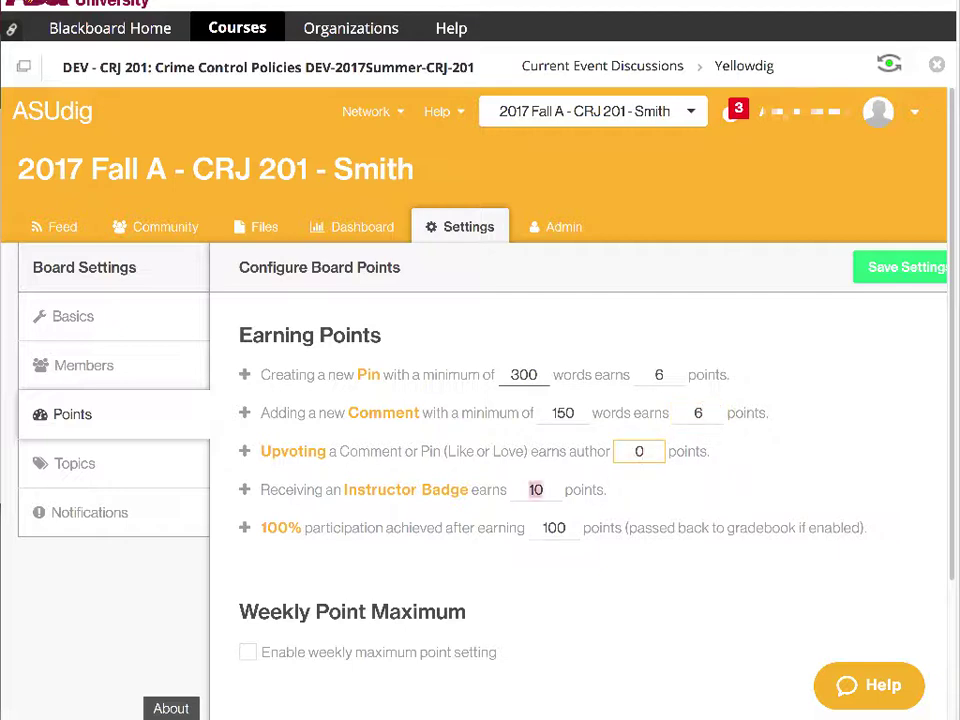
key("Tab")
type("4")
key("Tab")
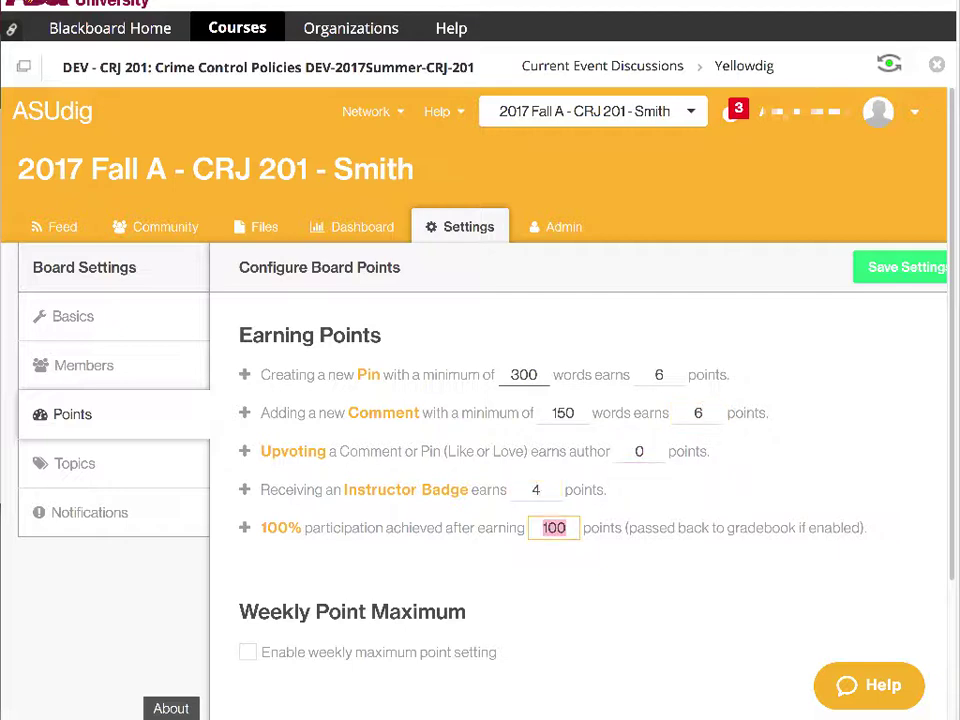
key("Tab")
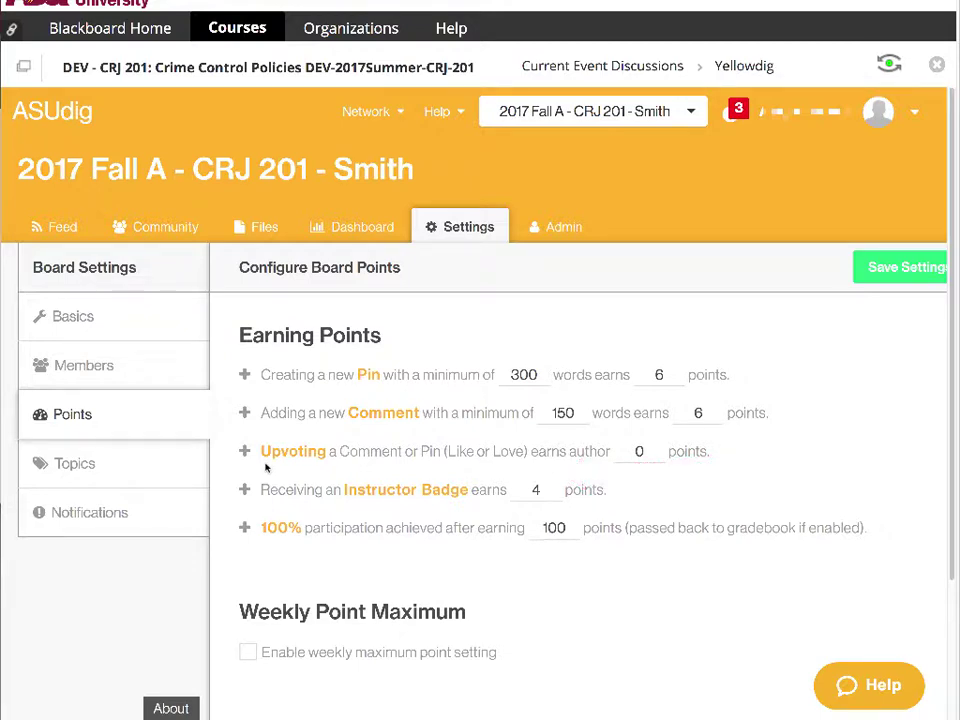
Enable the weekly maximum point setting with 20 weekly maximum points and a start time of 00:00
scroll(265, 467, "down", 3)
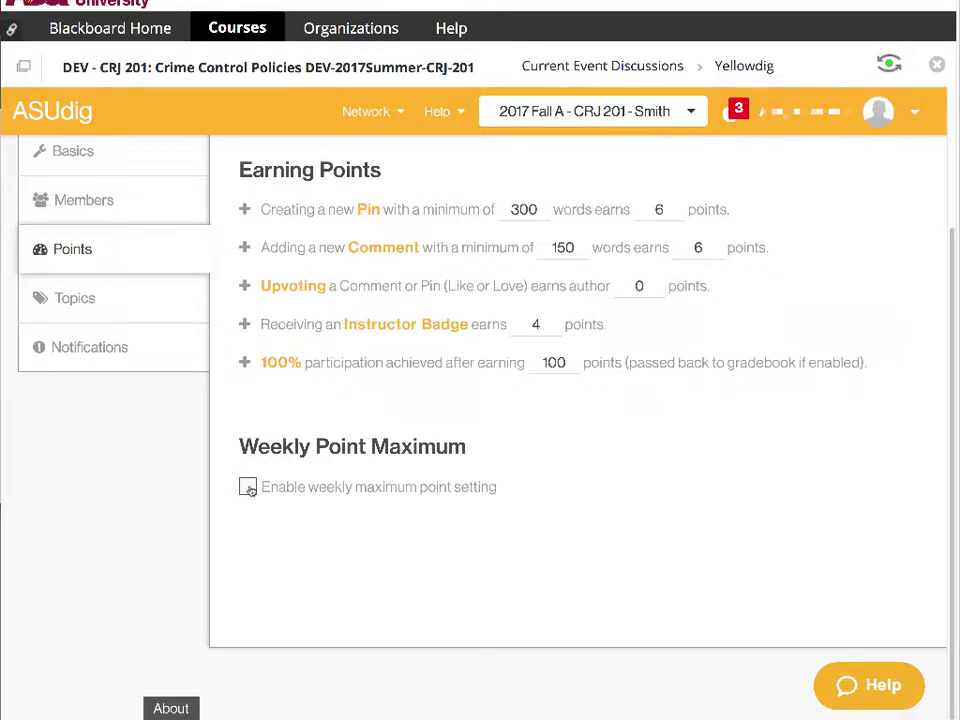
left_click(248, 487)
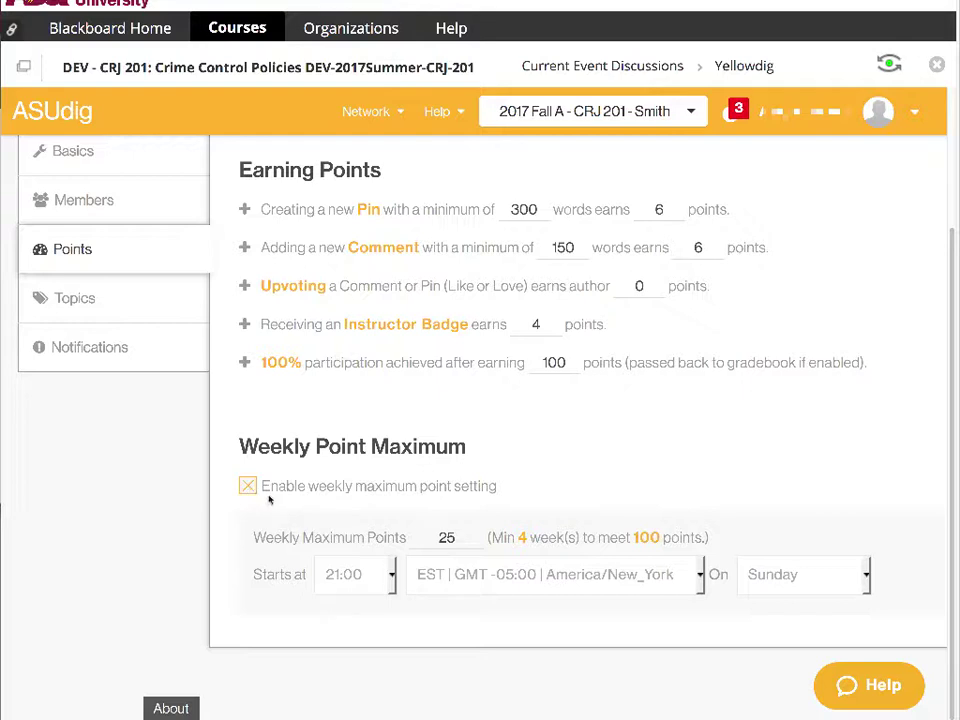
double_click(443, 538)
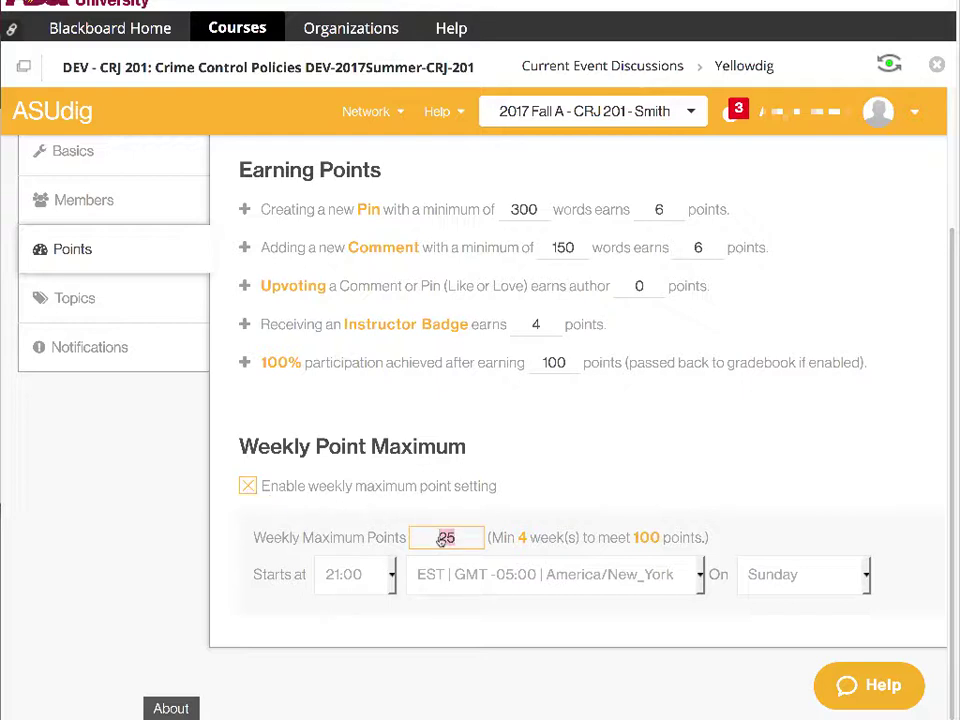
type("20")
key("Tab")
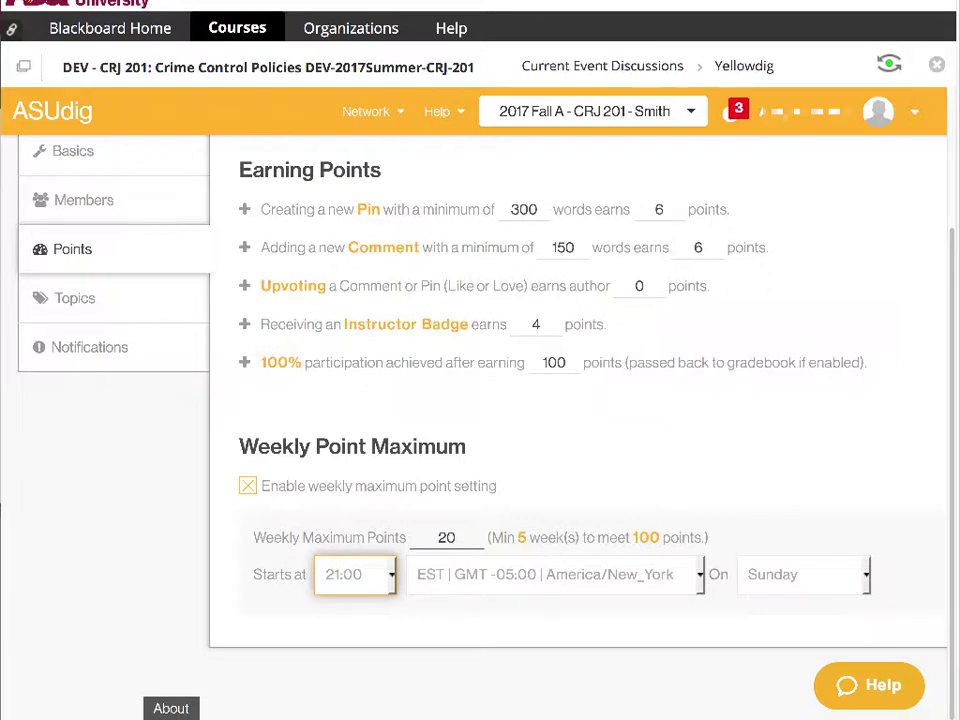
key("Home")
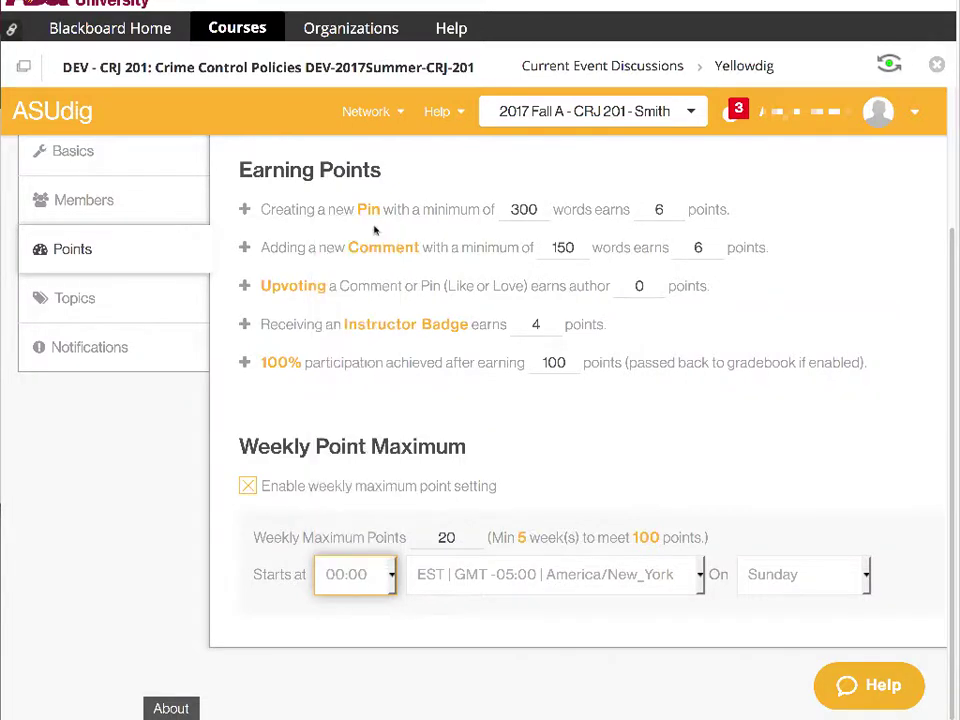
Set the weekly maximum's time zone to MST | GMT -07:00 | America/Phoenix and save the points settings
left_click(590, 586)
scroll(562, 502, "down", 1)
scroll(562, 502, "down", 5)
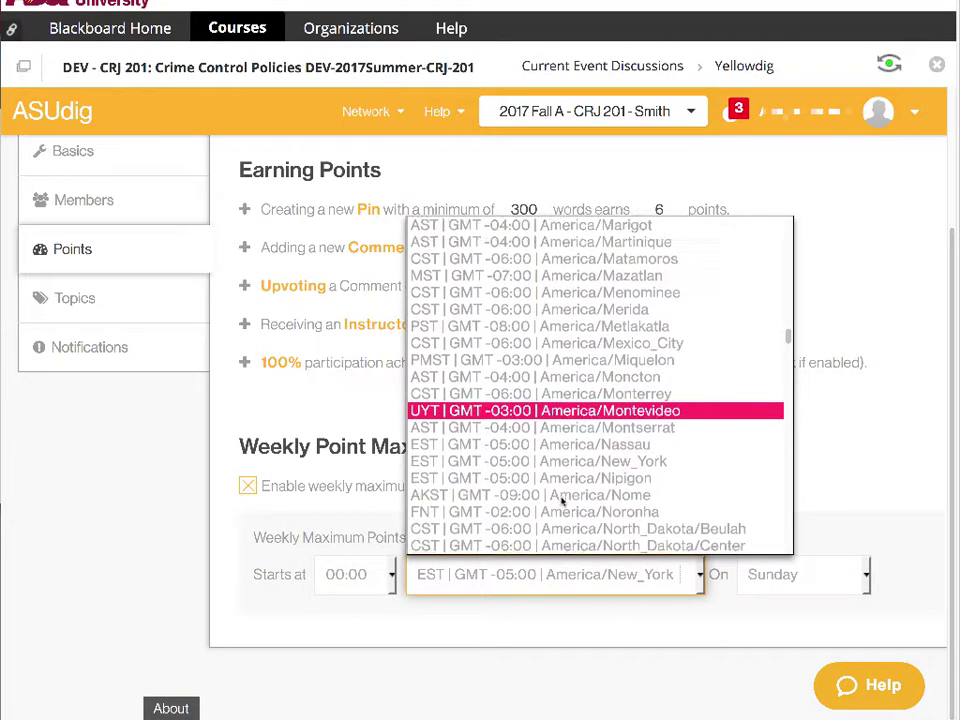
left_click(562, 512)
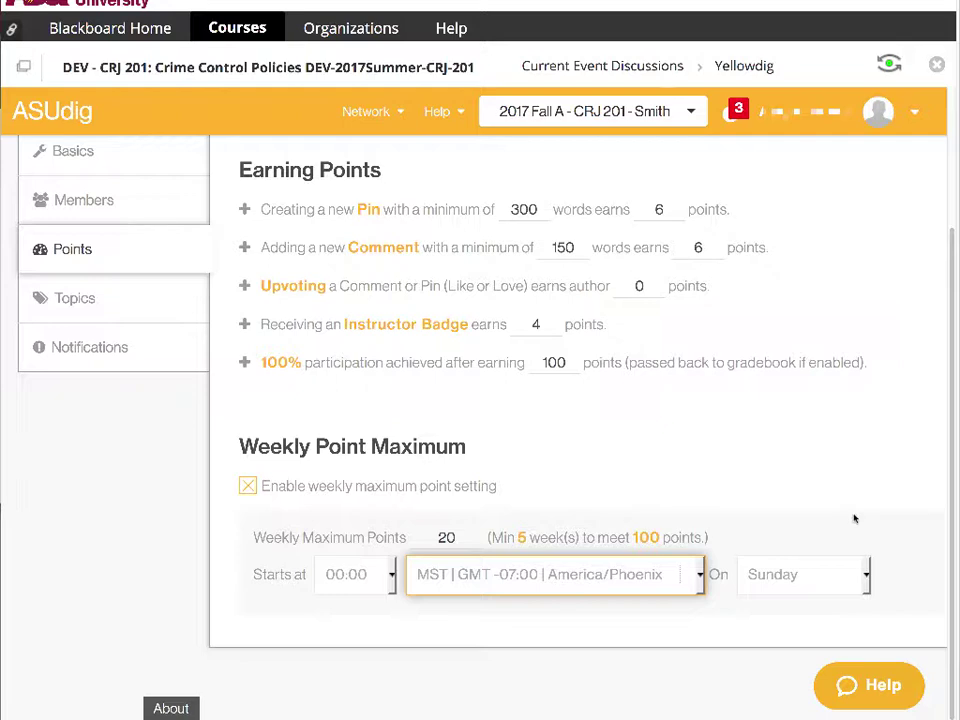
scroll(854, 518, "up", 3)
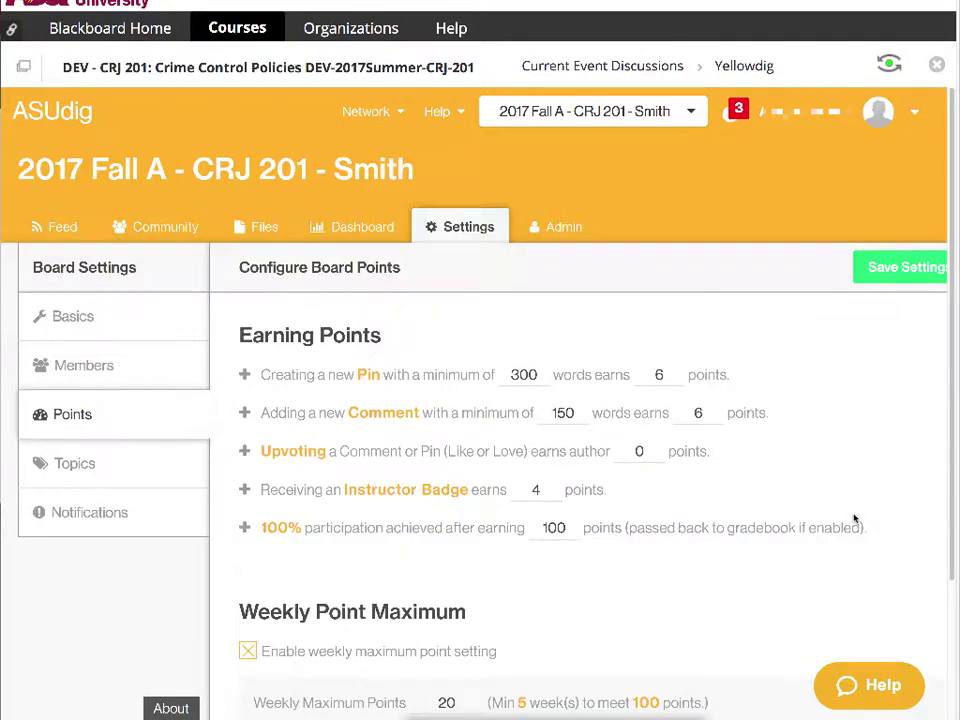
left_click(880, 276)
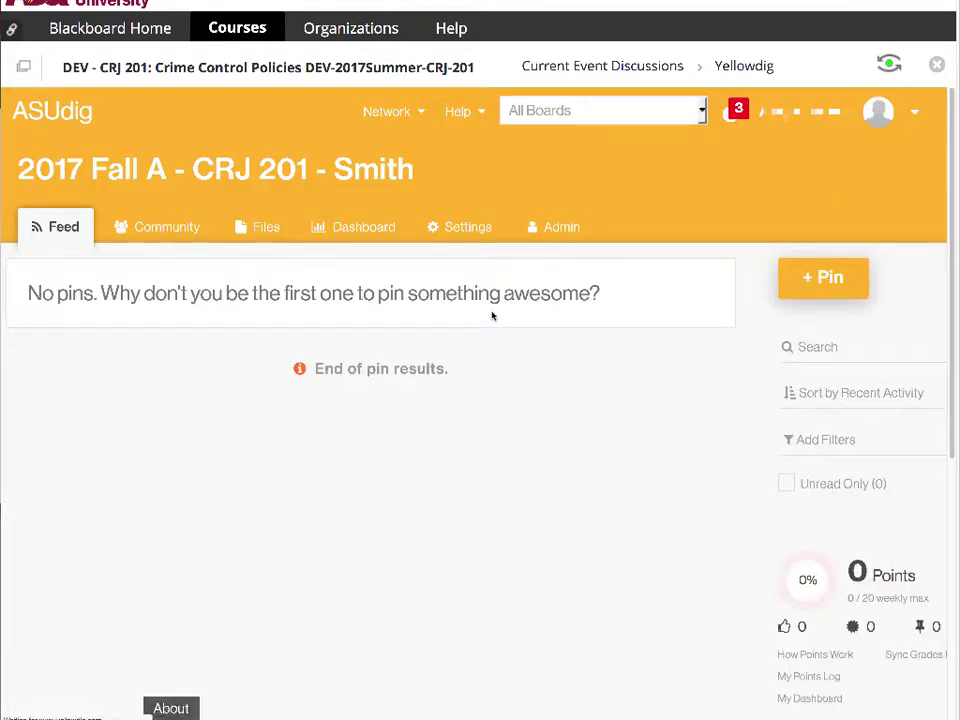
In the board's topic settings, require every new pin to have a topic
left_click(458, 229)
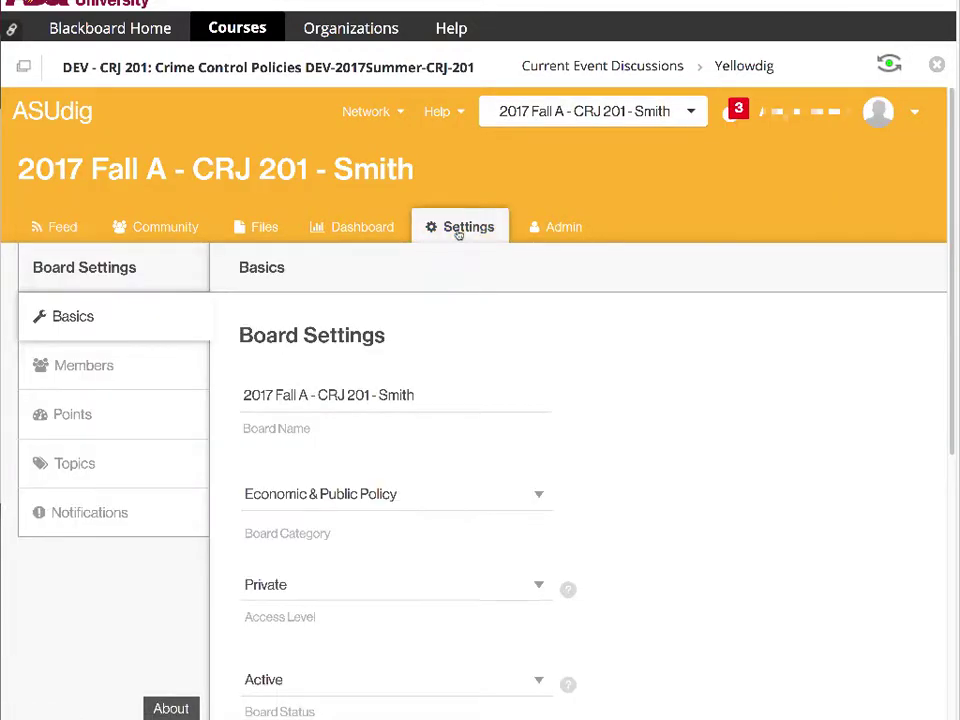
left_click(69, 467)
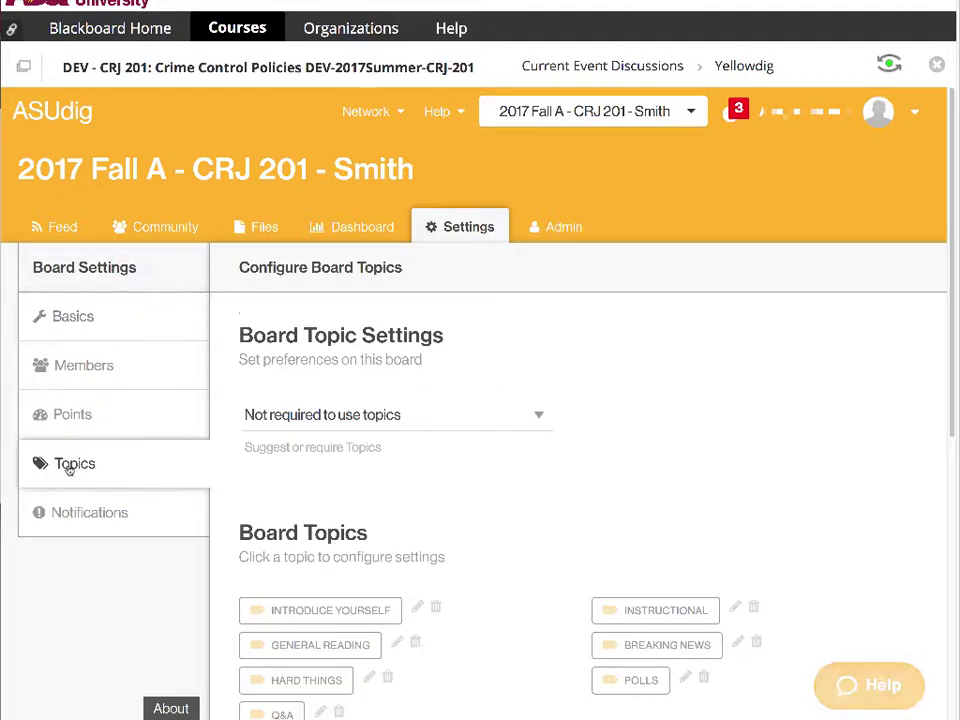
left_click(458, 426)
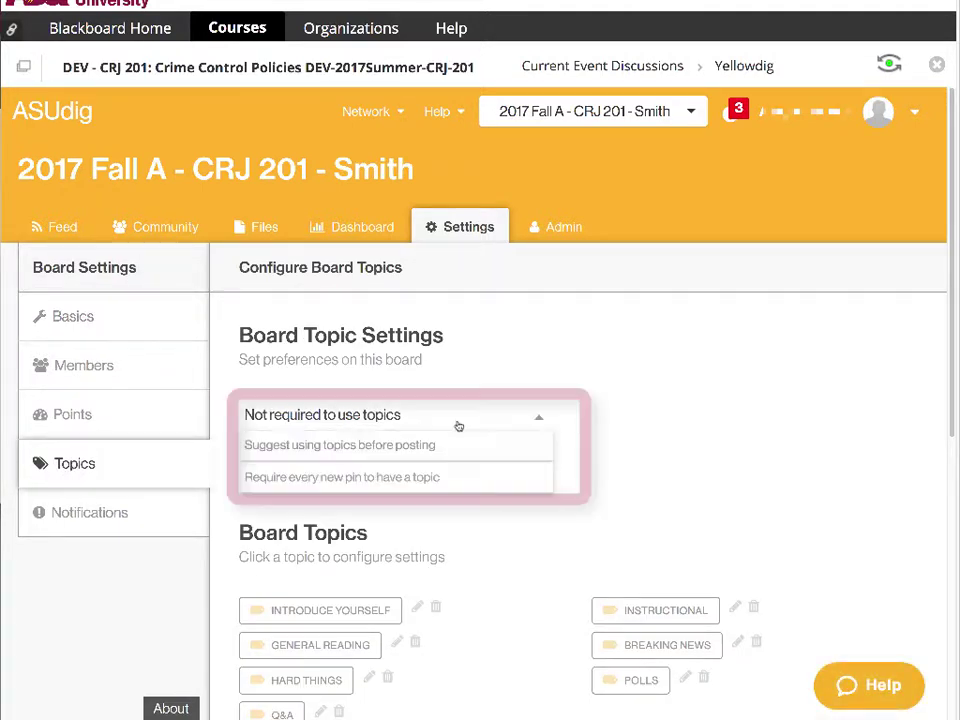
left_click(448, 479)
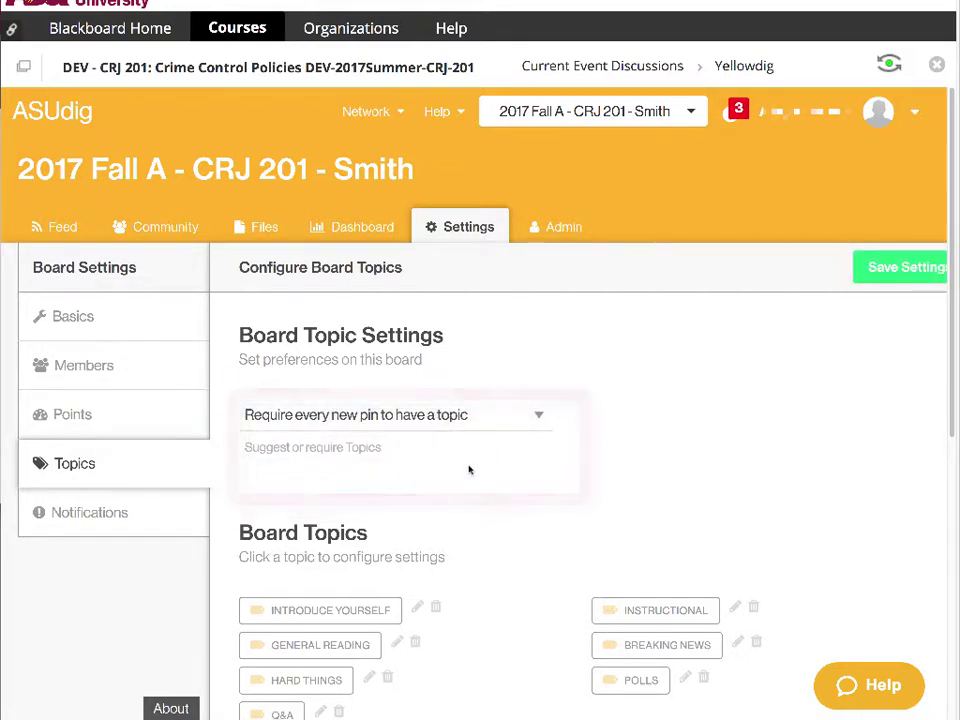
Delete all the default board topics, from Introduce Yourself and Instructional through Polls and Q&A
scroll(469, 470, "down", 2)
scroll(469, 470, "down", 1)
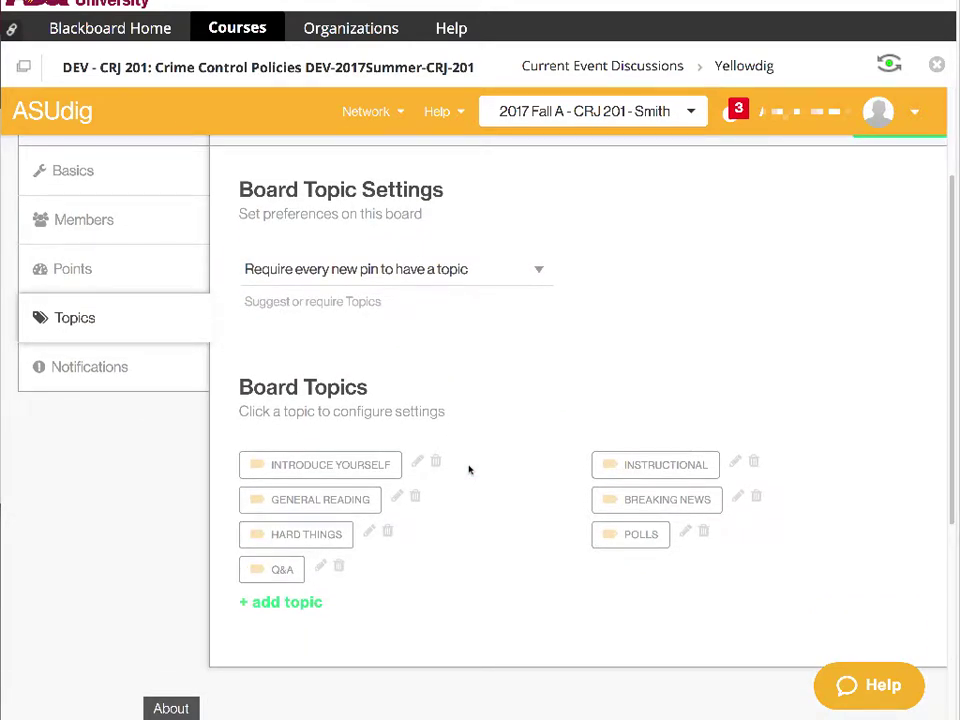
scroll(469, 469, "down", 3)
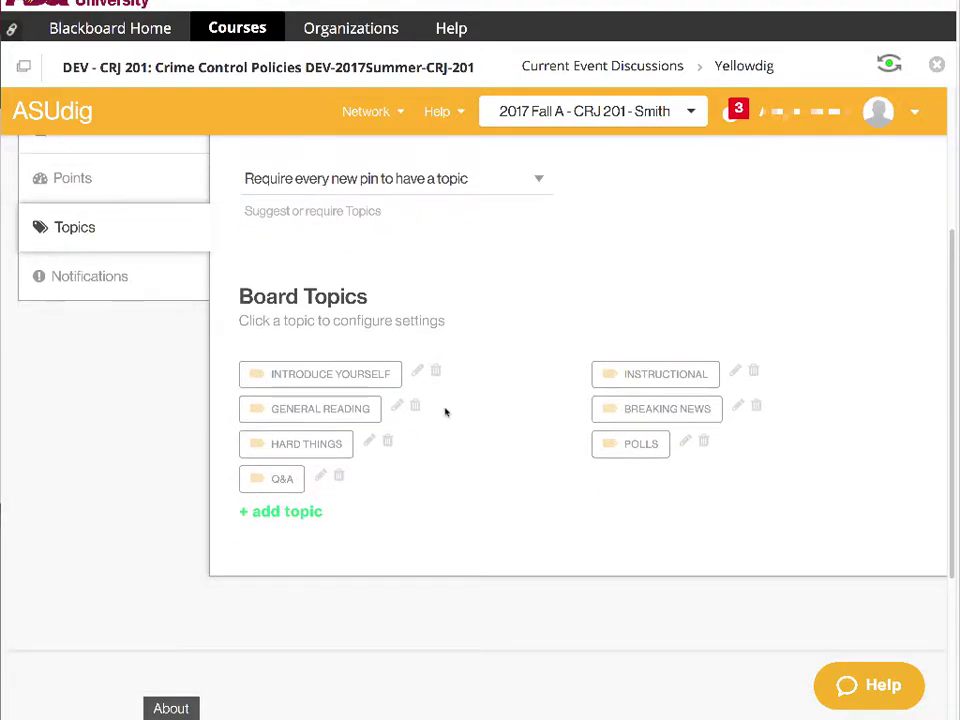
left_click(436, 372)
left_click(648, 439)
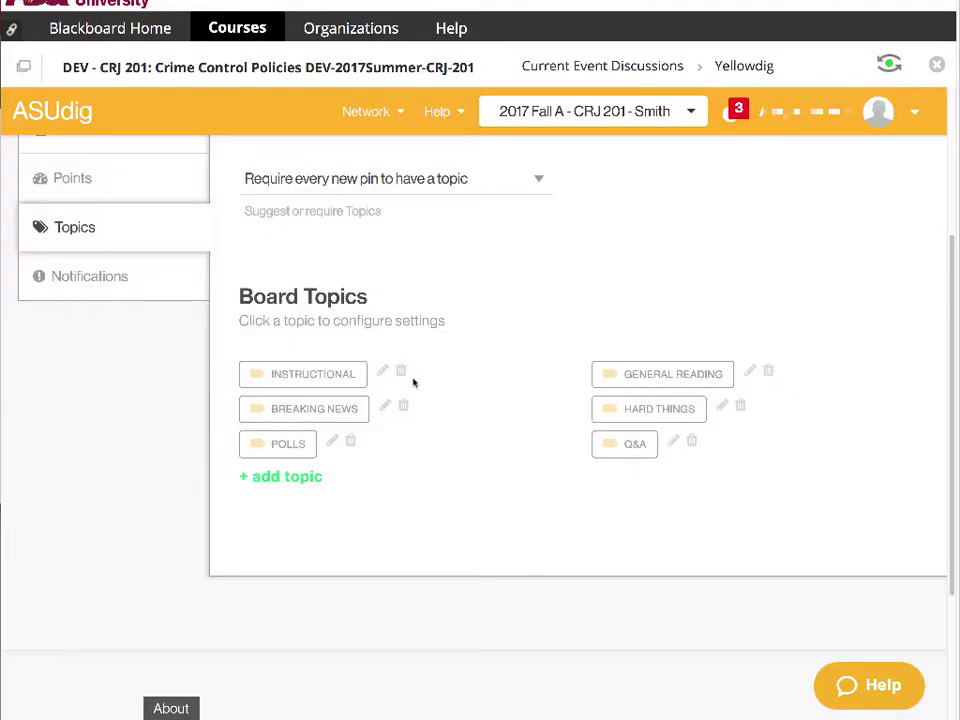
left_click(400, 372)
left_click(660, 437)
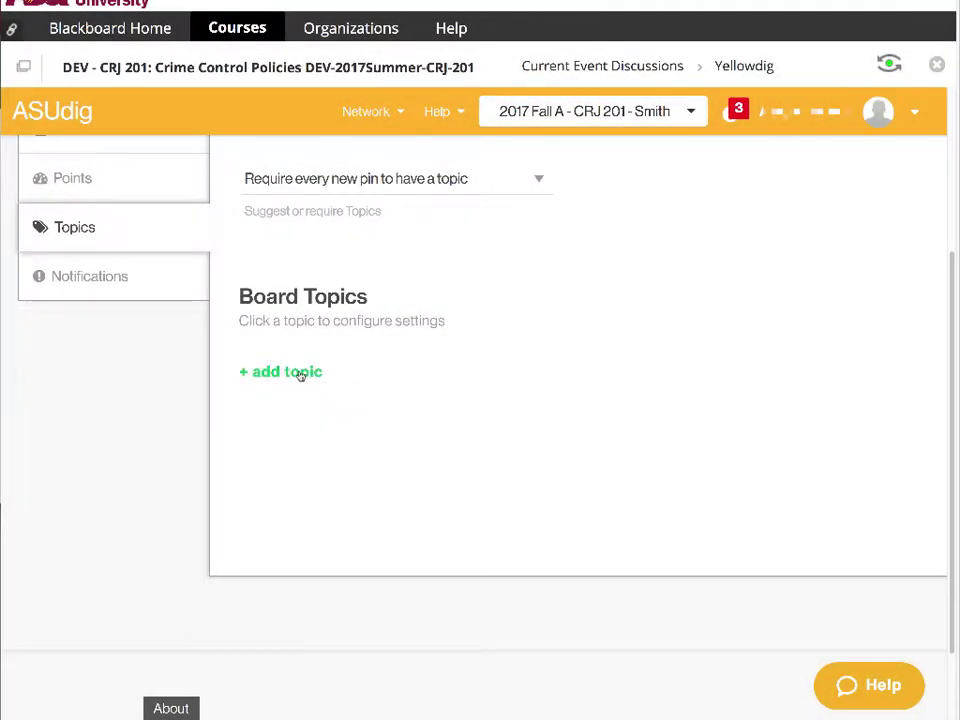
Add the board topics CHAPTER 1 and CHAPTER 2
left_click(300, 372)
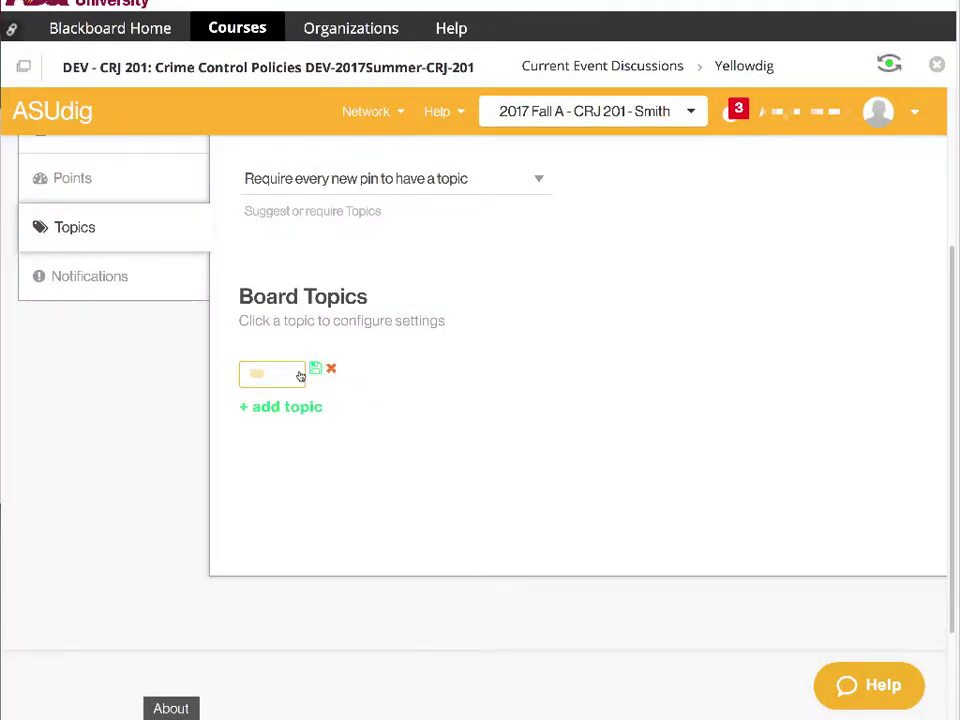
type("CHAPTER 1")
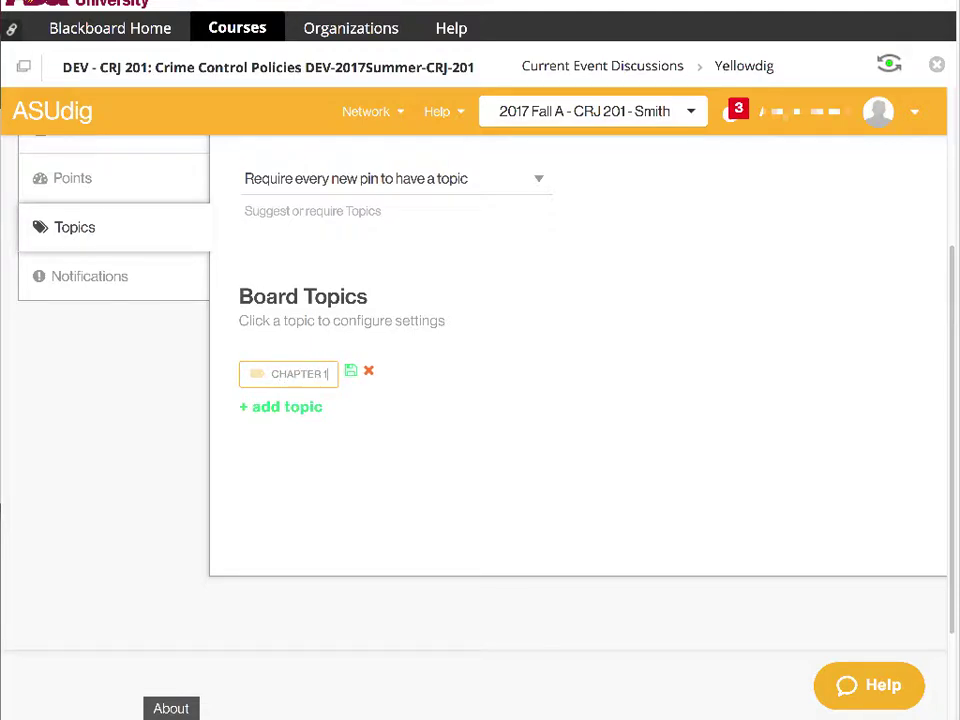
key("Return")
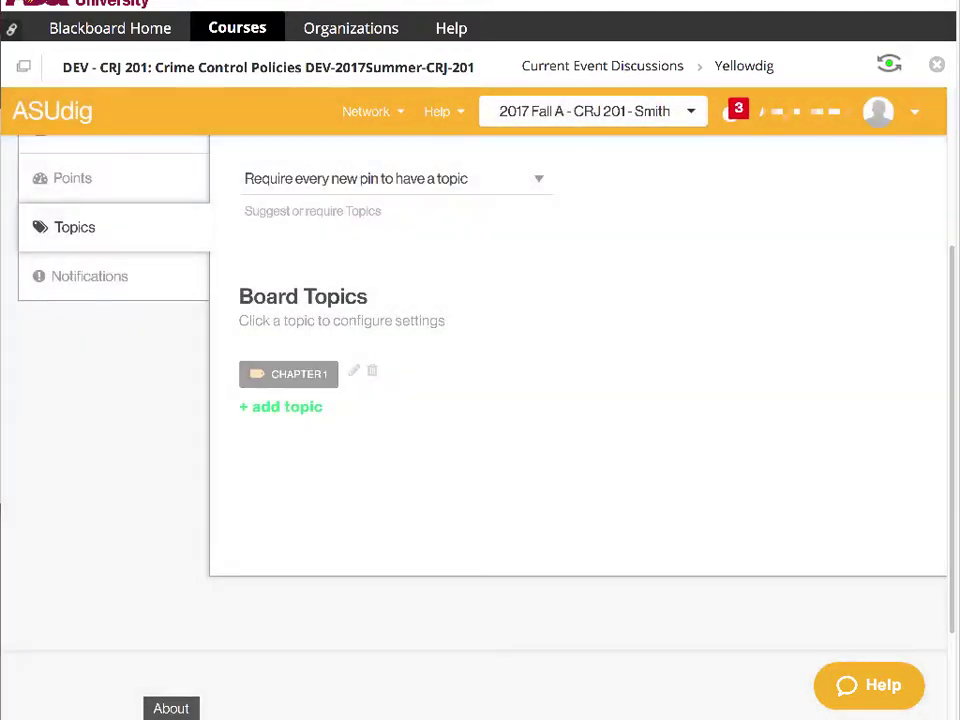
left_click(297, 404)
type("CHAPTER 2")
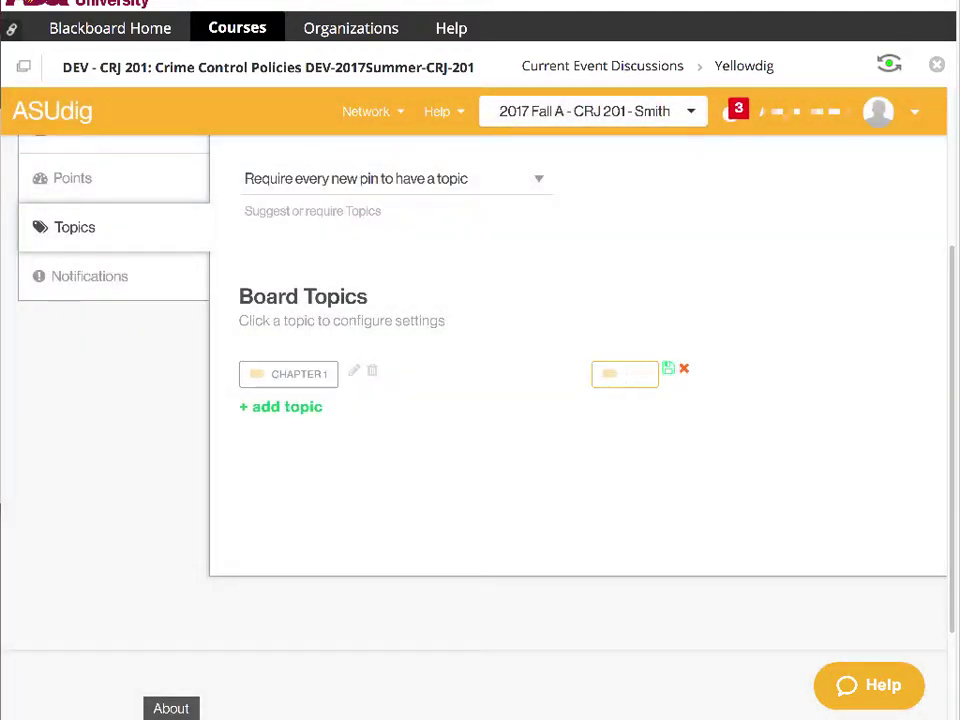
key("Return")
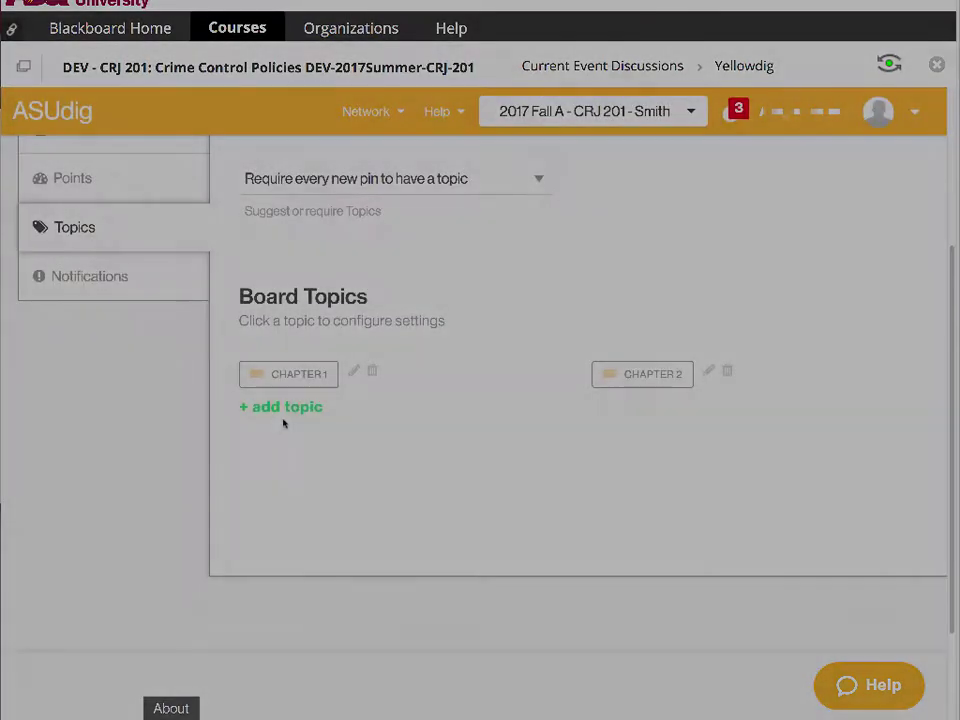
Add the board topics CHAPTER 3 through CHAPTER 15 and save the topic settings
left_click(284, 409)
type("CHAPTER 3")
key("Return")
left_click(281, 441)
type("CHAPTER 4")
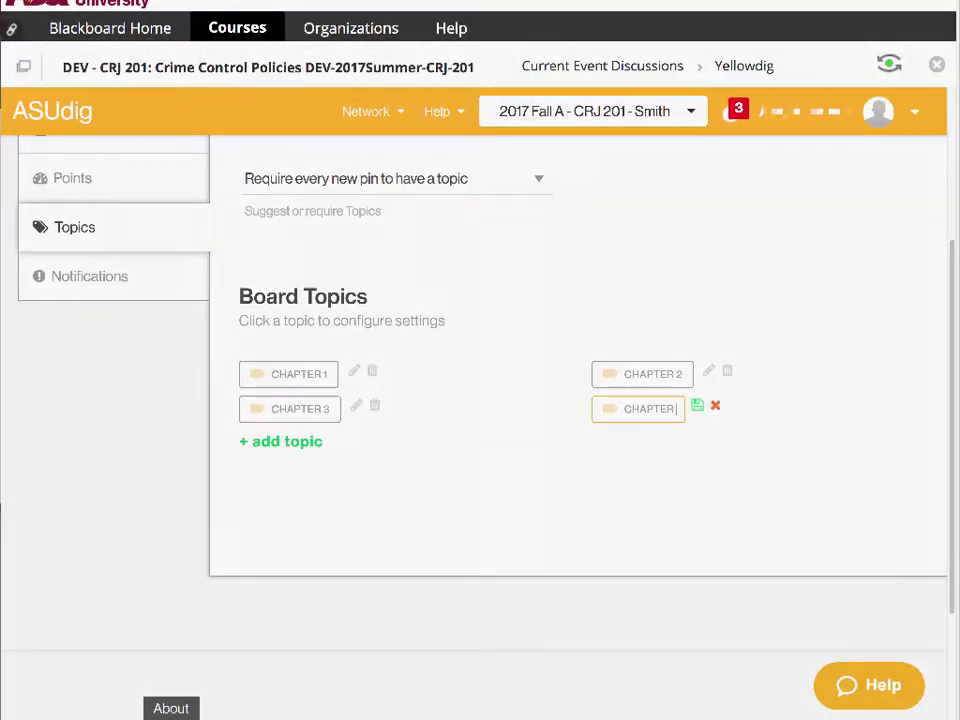
key("Return")
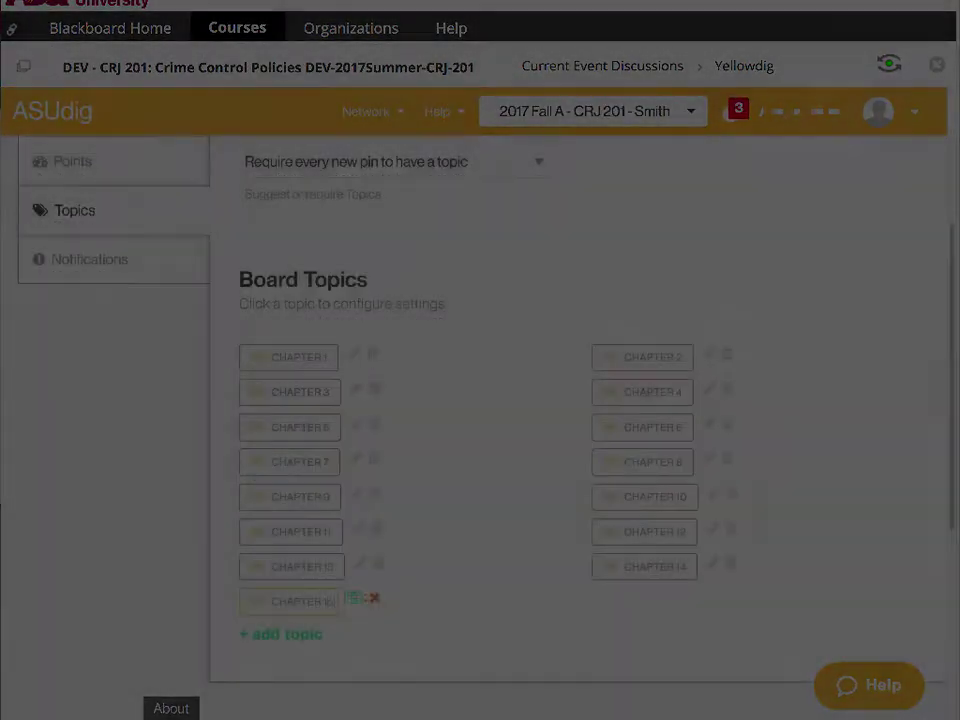
key("Return")
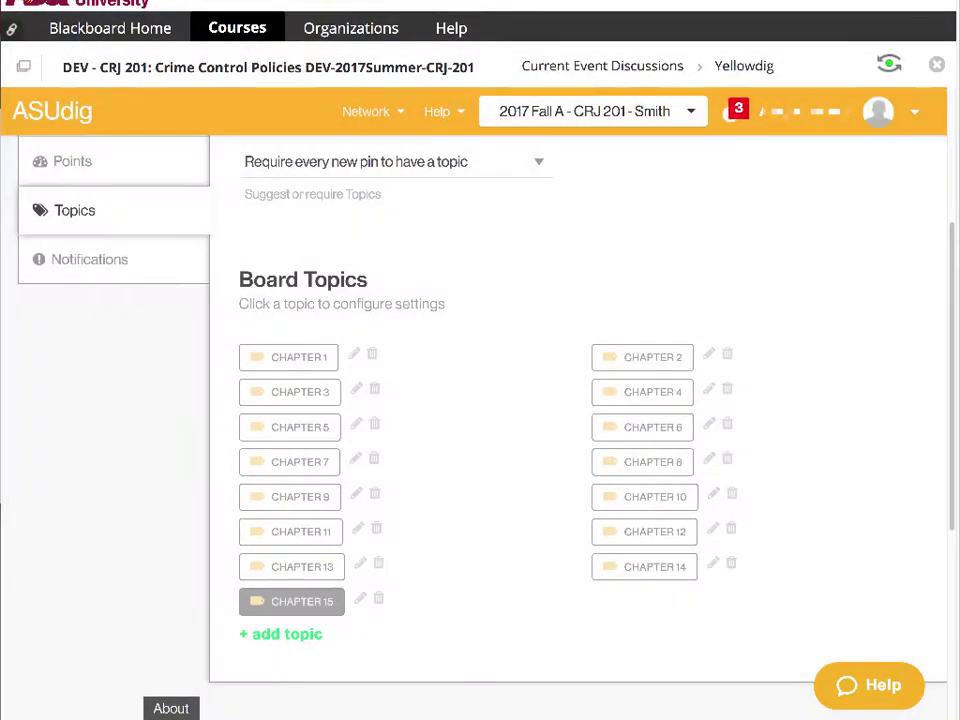
scroll(482, 557, "up", 3)
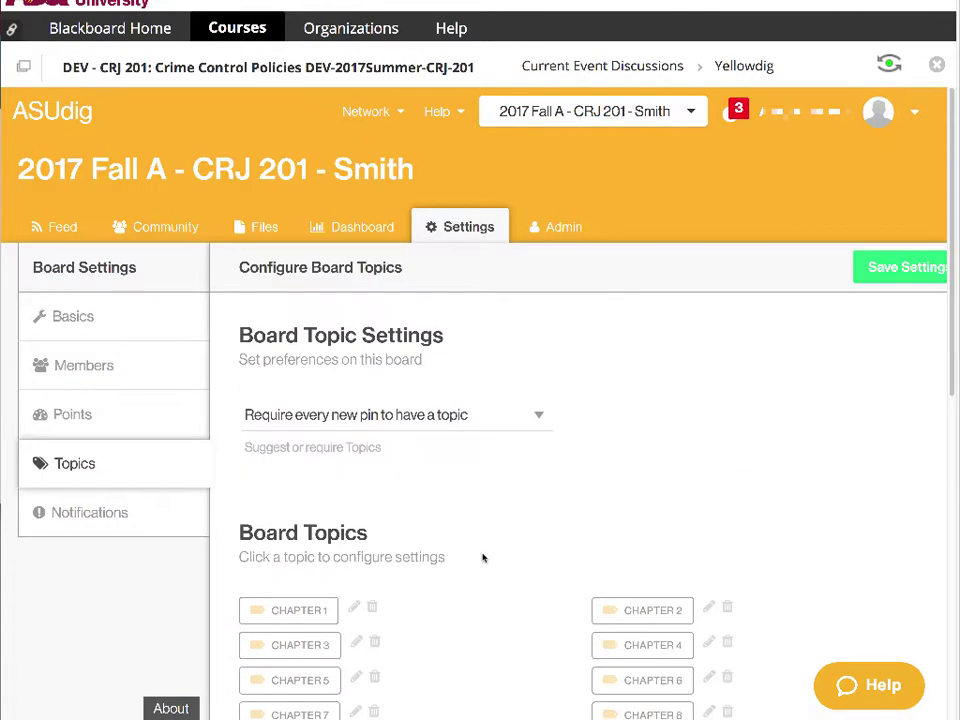
left_click(868, 267)
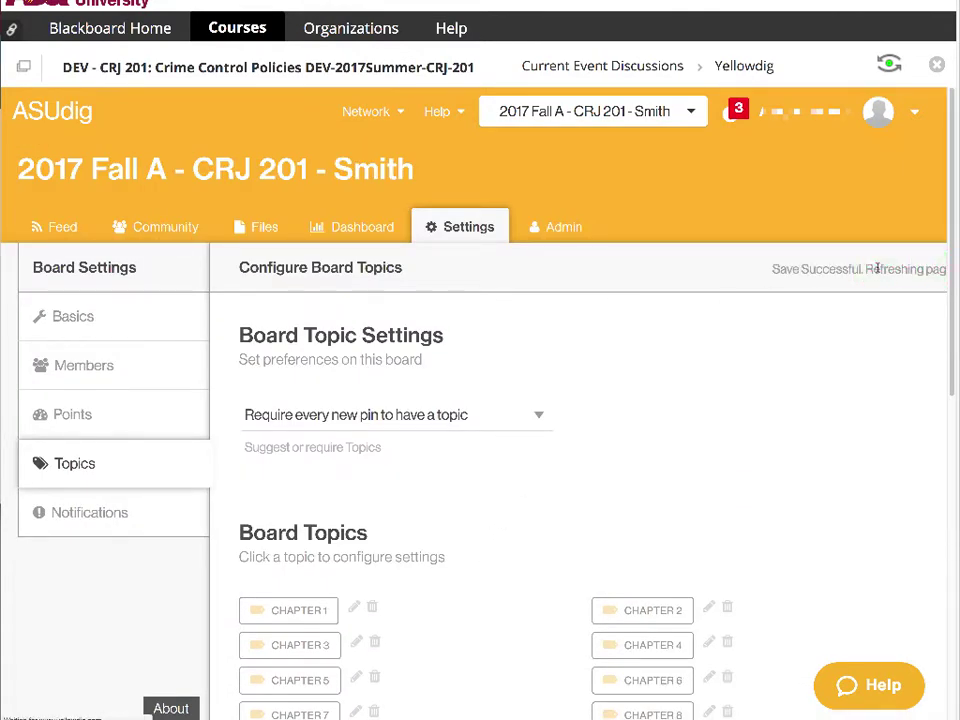